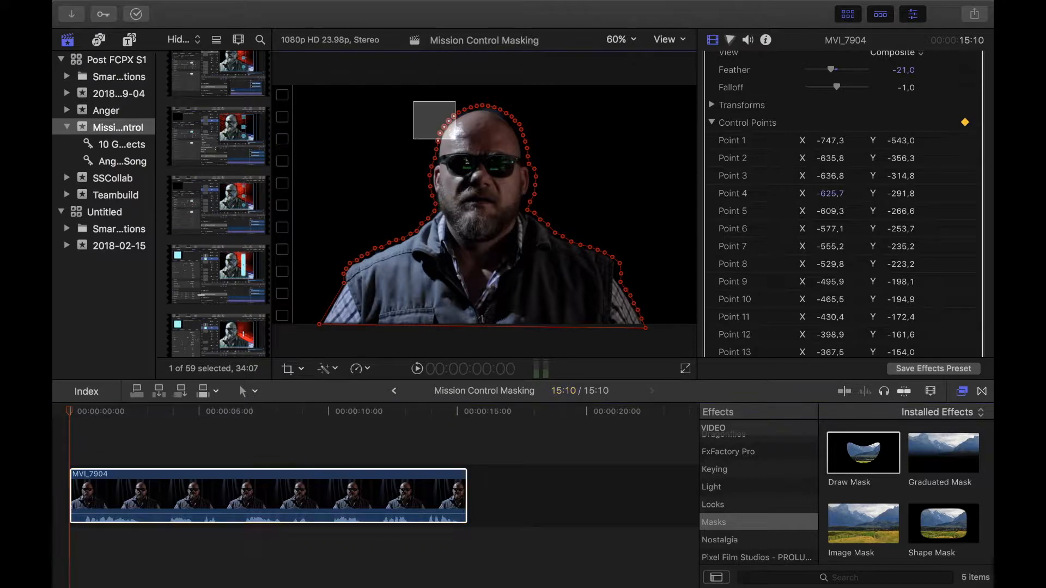
Reposition the draw mask's control points along both sides of the head at successive frames so the outline follows his movement
left_click_drag(437, 141, 431, 138)
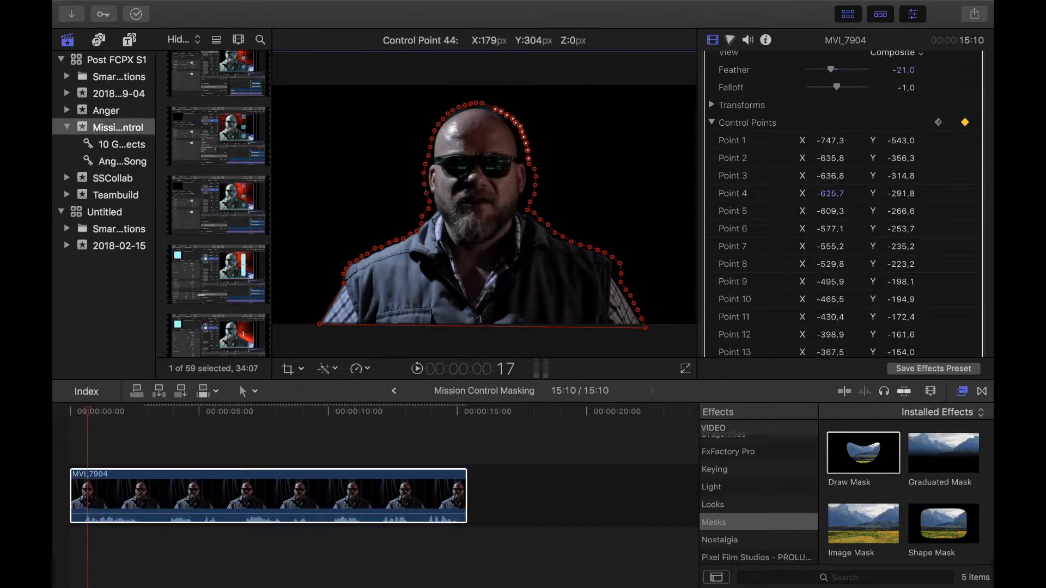
key("space")
left_click_drag(515, 129, 522, 128)
left_click_drag(412, 100, 483, 190)
left_click_drag(434, 131, 438, 133)
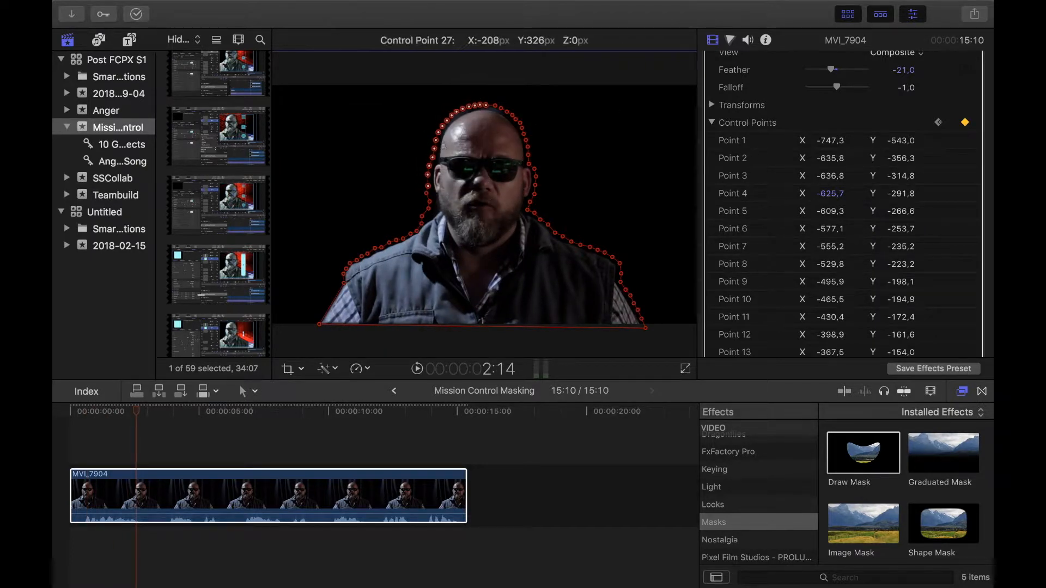
key("space")
key("space")
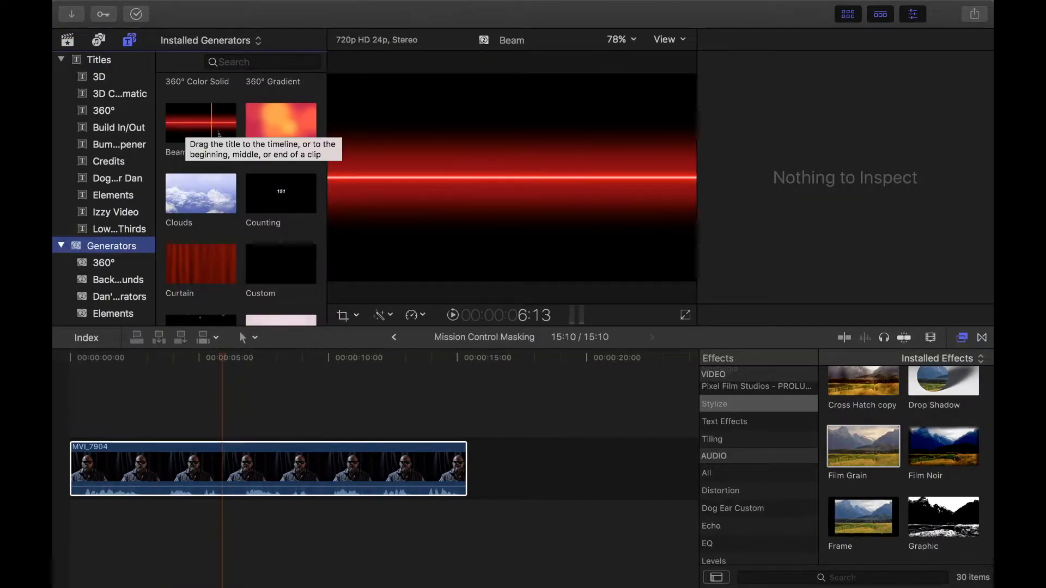
Add the Beam generator at the start of the timeline and place it beneath the MVI_7904 clip
left_click_drag(219, 134, 75, 410)
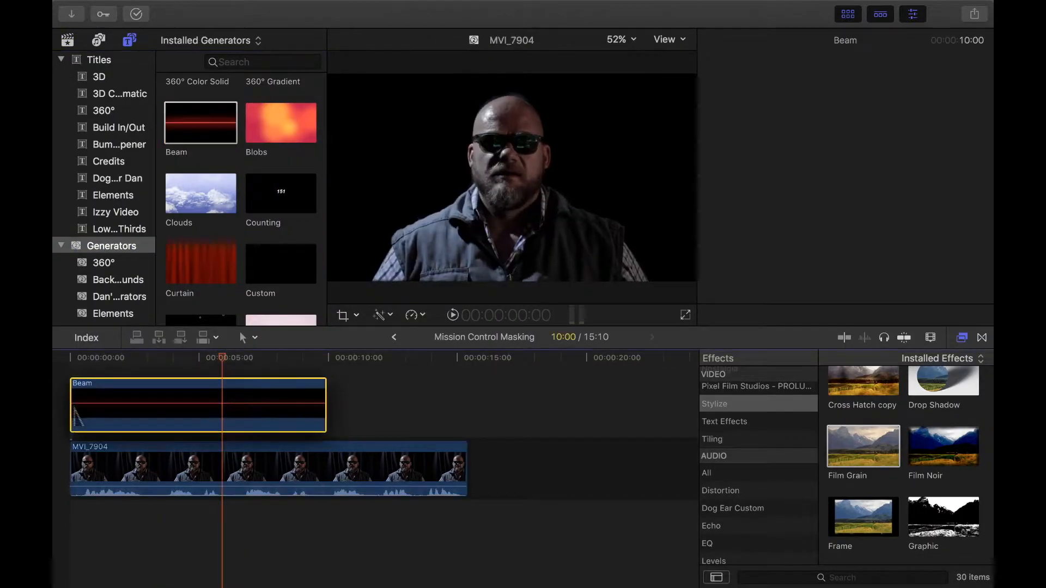
left_click_drag(327, 410, 296, 510)
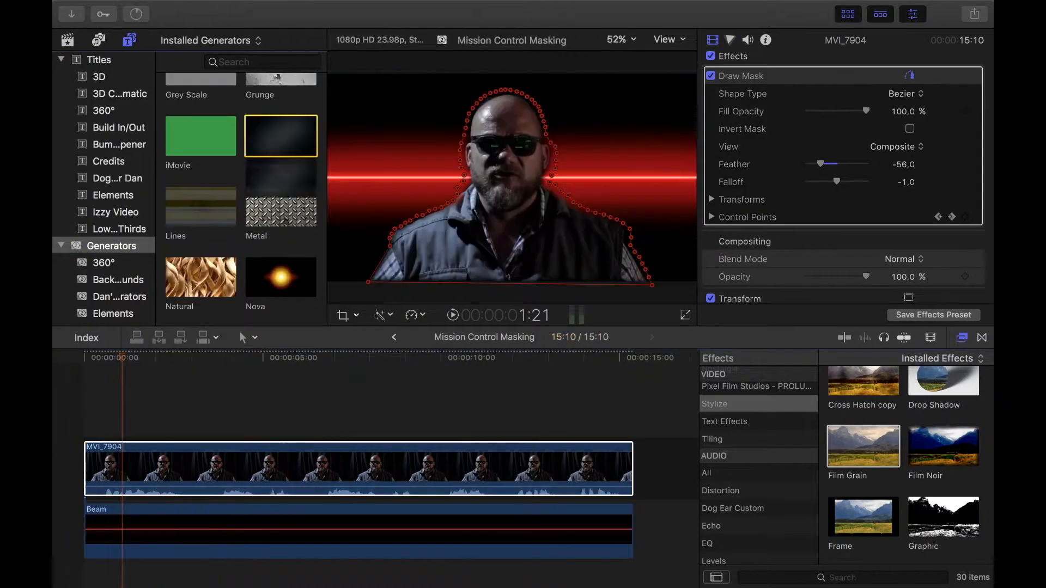
Insert the Industrial generator between MVI_7904 and Beam, aligned to the start and extended to 15:10
left_click_drag(281, 136, 180, 525)
left_click_drag(112, 529, 87, 535)
left_click_drag(227, 534, 636, 537)
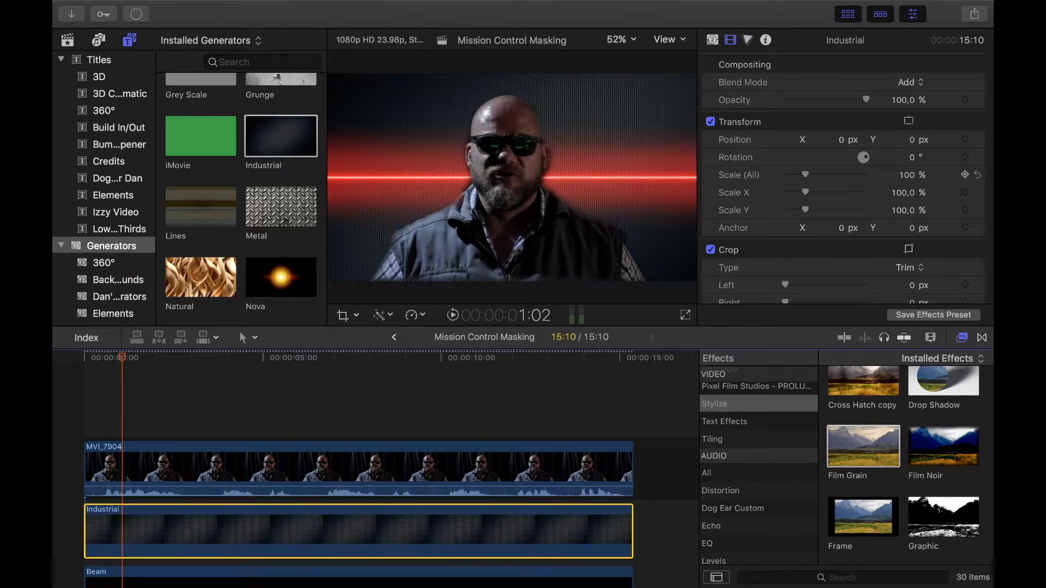
Play the composite and change the viewer magnification to inspect the mask edge around the head
key("space")
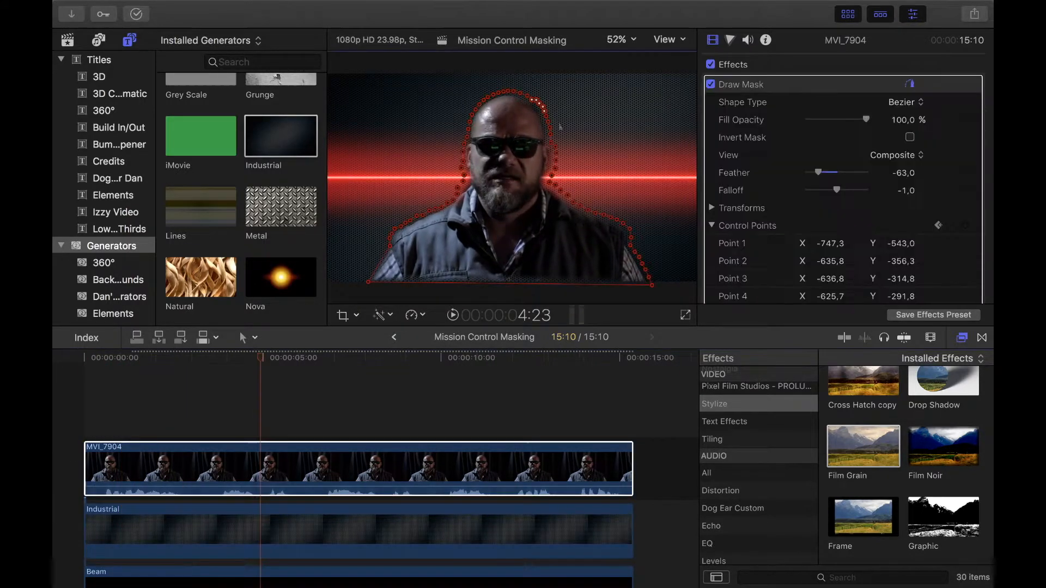
left_click(621, 39)
left_click(630, 123)
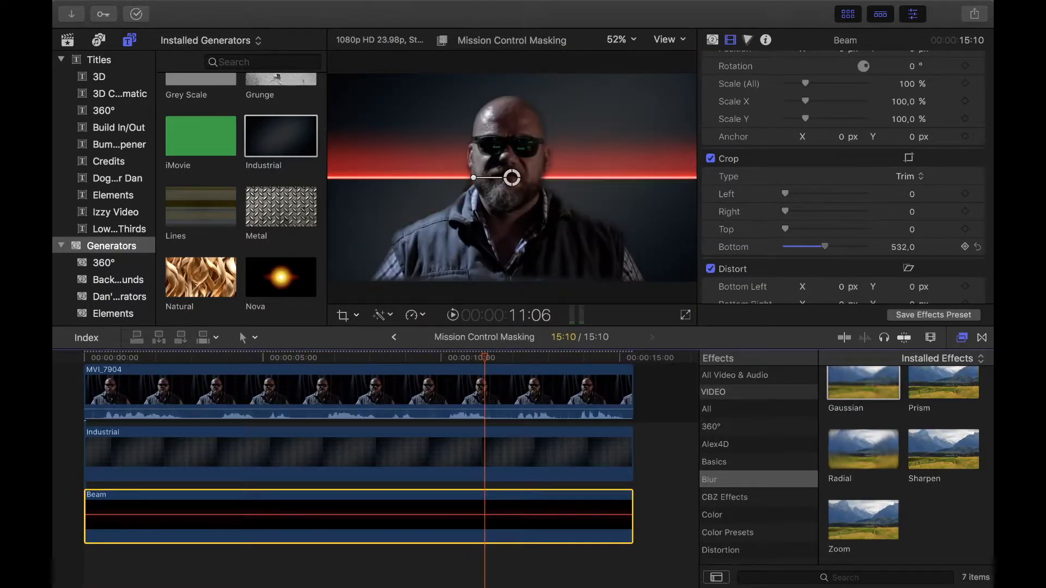
Duplicate the bottom-cropped Beam clip onto its own layer and crop the copy's top by 538 with no bottom crop
left_click_drag(255, 523, 252, 517)
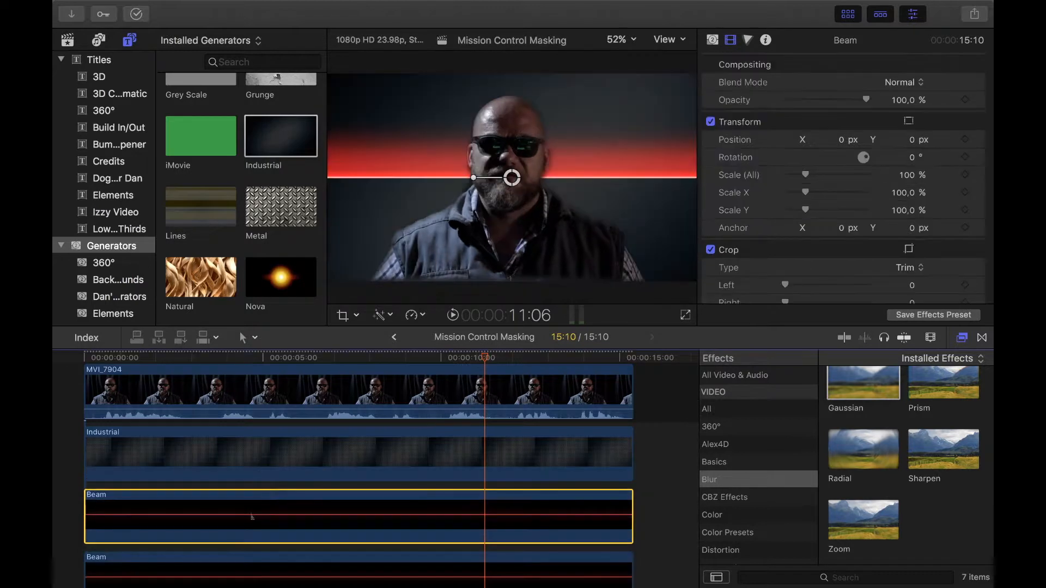
scroll(829, 265, "down", 8)
scroll(828, 196, "up", 3)
mouse_move(824, 212)
left_mouse_down()
mouse_move(785, 211)
mouse_move(825, 194)
left_mouse_up()
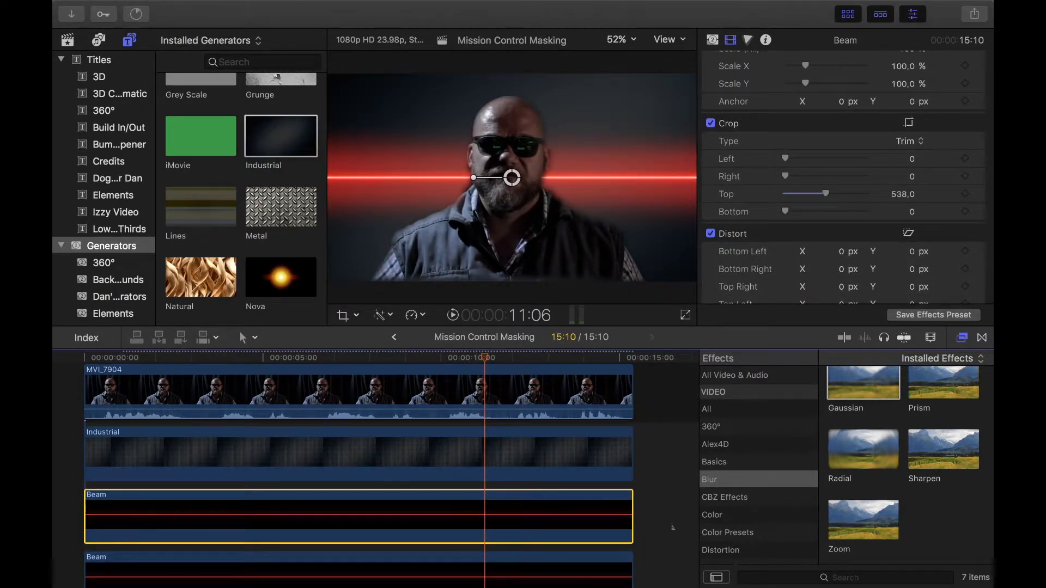
Combine the two Beam clips into a compound clip named Mission Control RedGlow in the Mission Control event
key("alt+g")
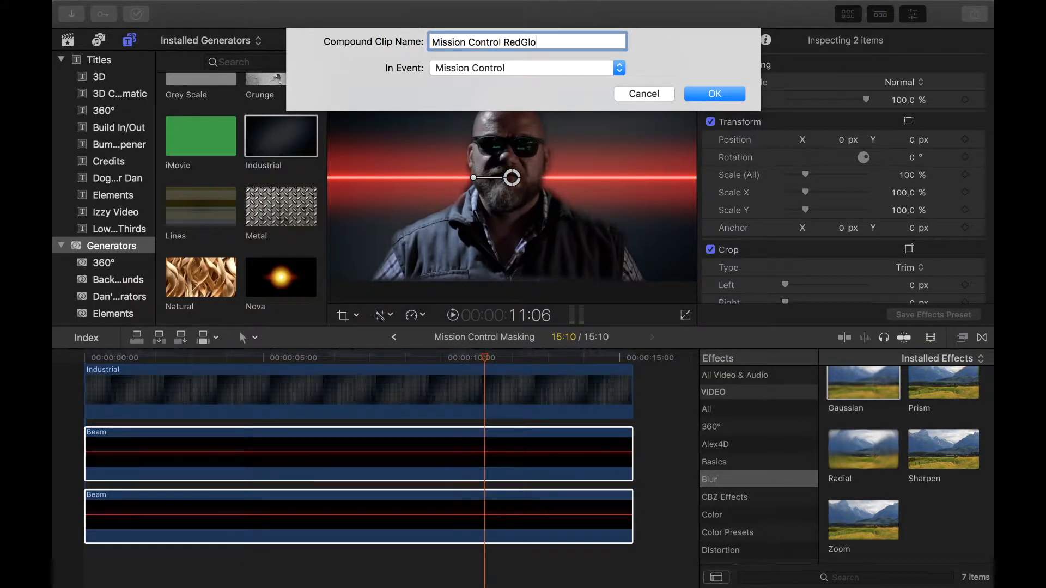
key("Return")
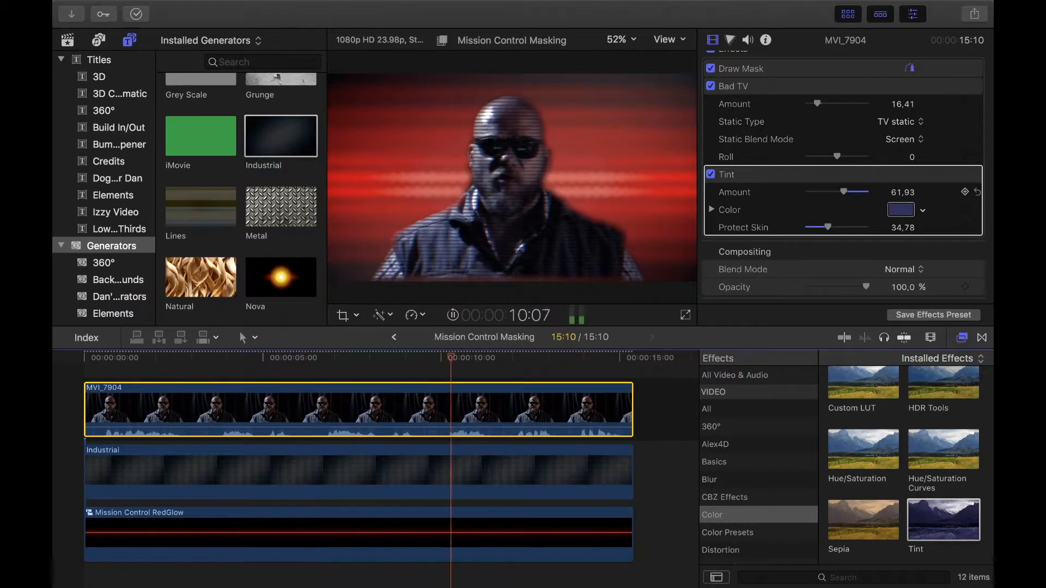
Change the Tint effect's colour on the MVI_7904 clip to a lighter steel blue
key("space")
scroll(773, 479, "down", 2)
left_click(763, 457)
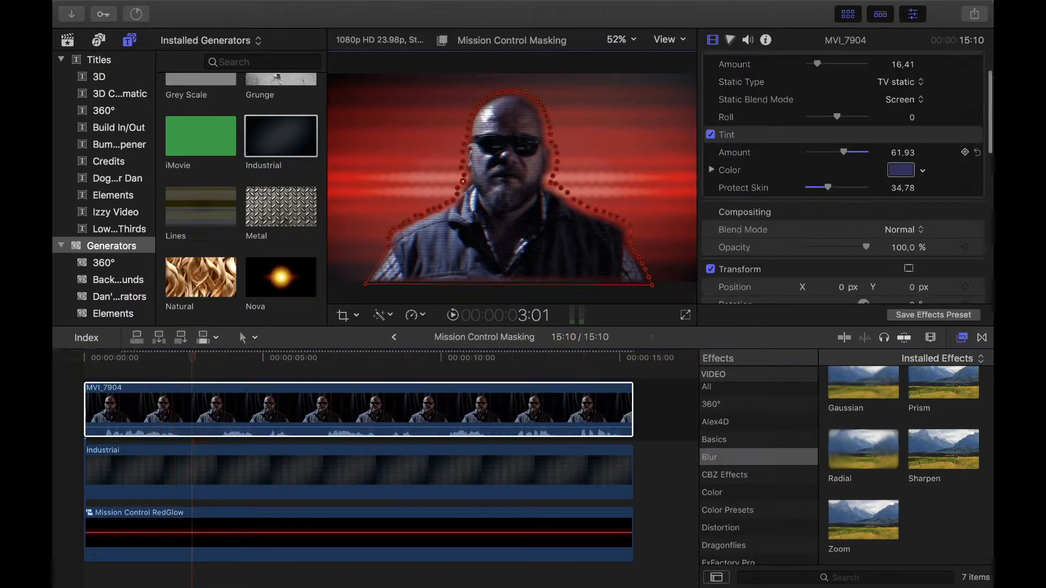
left_click(900, 170)
left_click_drag(137, 368, 123, 343)
left_click_drag(119, 414, 104, 414)
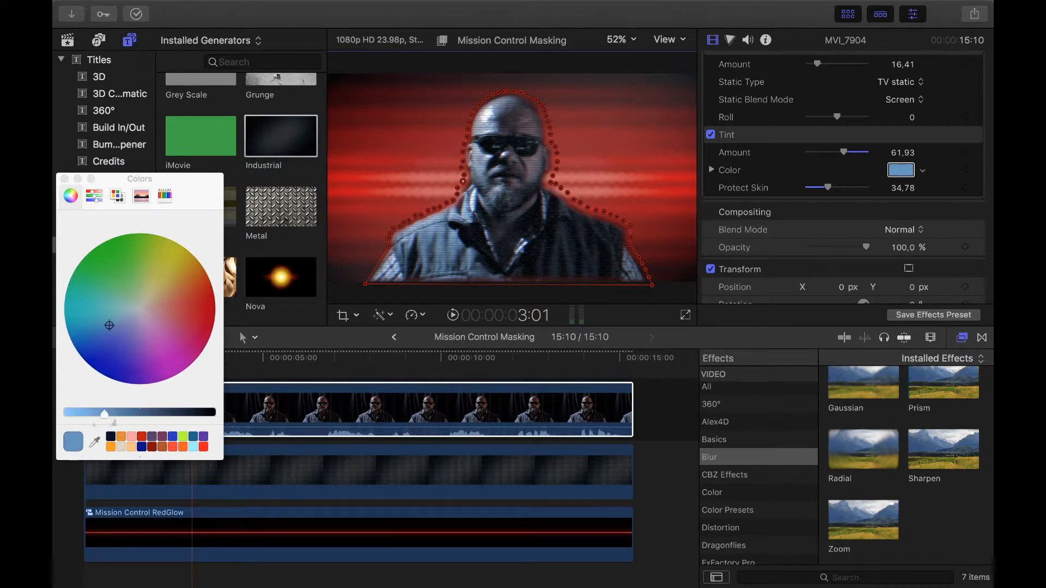
left_click(64, 178)
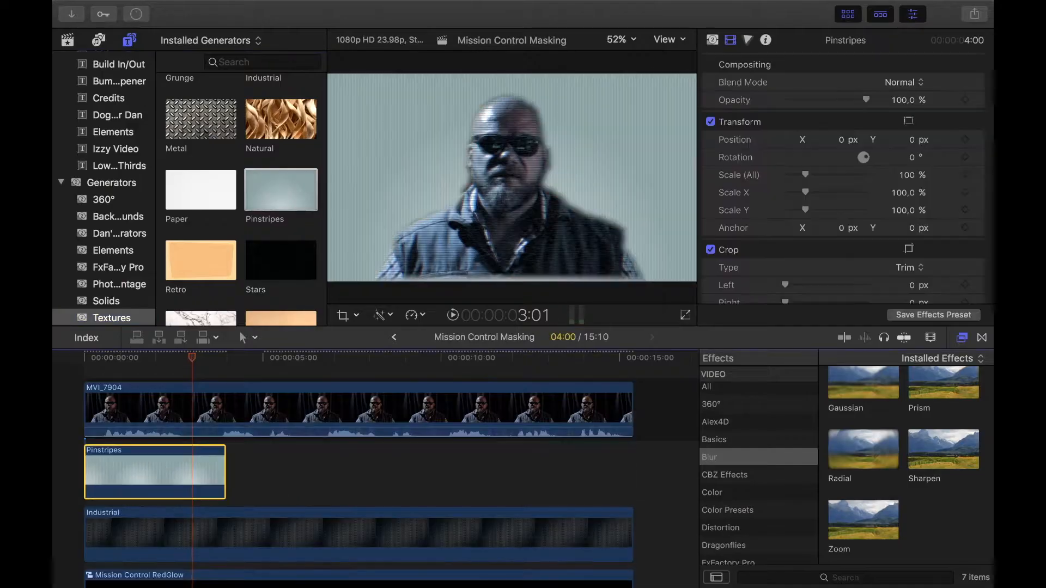
Compare blend modes for the Pinstripes clip during playback and blend it with Multiply at 71.03 % opacity
scroll(898, 130, "down", 5)
scroll(897, 130, "up", 8)
scroll(898, 129, "down", 3)
left_click(903, 83)
left_click(902, 102)
key("space")
left_click(175, 358)
left_click(902, 83)
left_click(901, 98)
key("space")
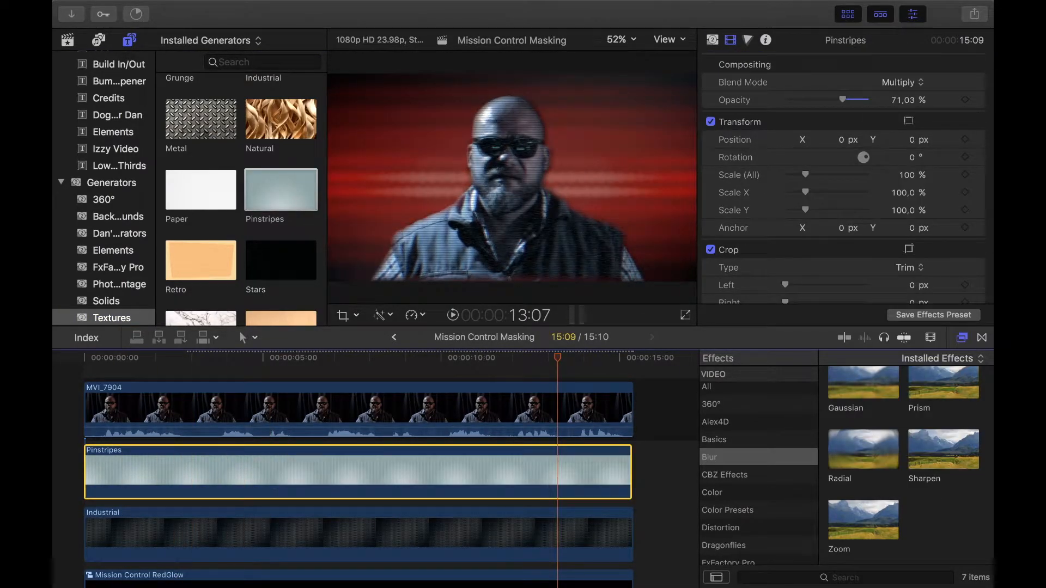
key("super+shift+v")
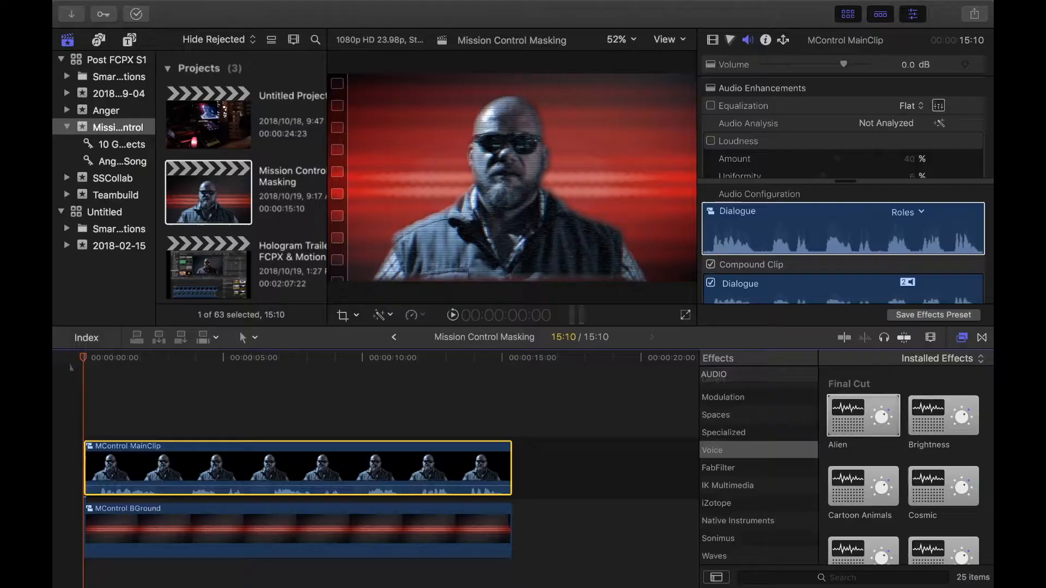
Apply the Alien voice effect to the MControl MainClip
left_click(843, 230)
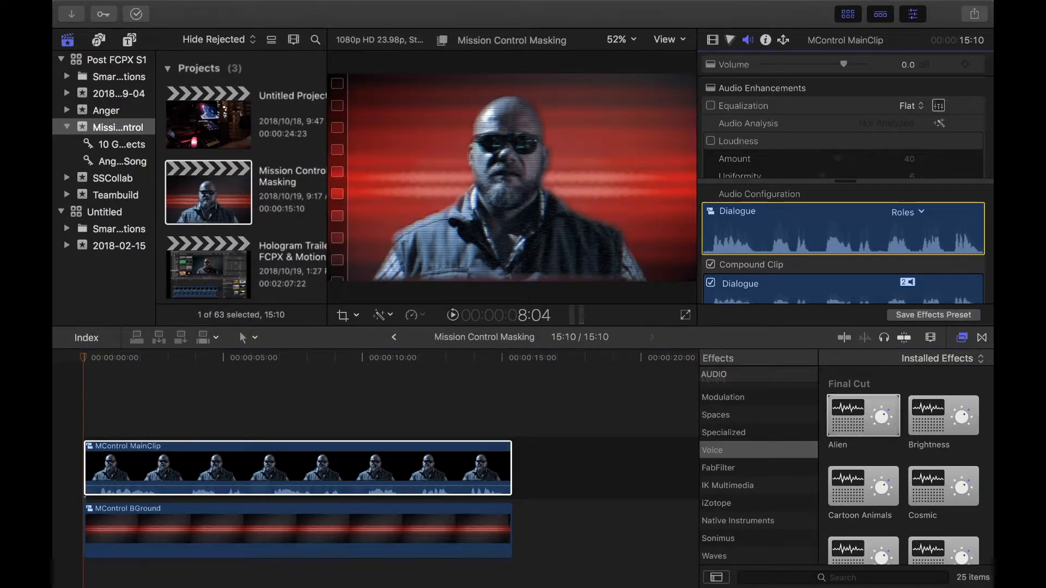
scroll(758, 469, "up", 8)
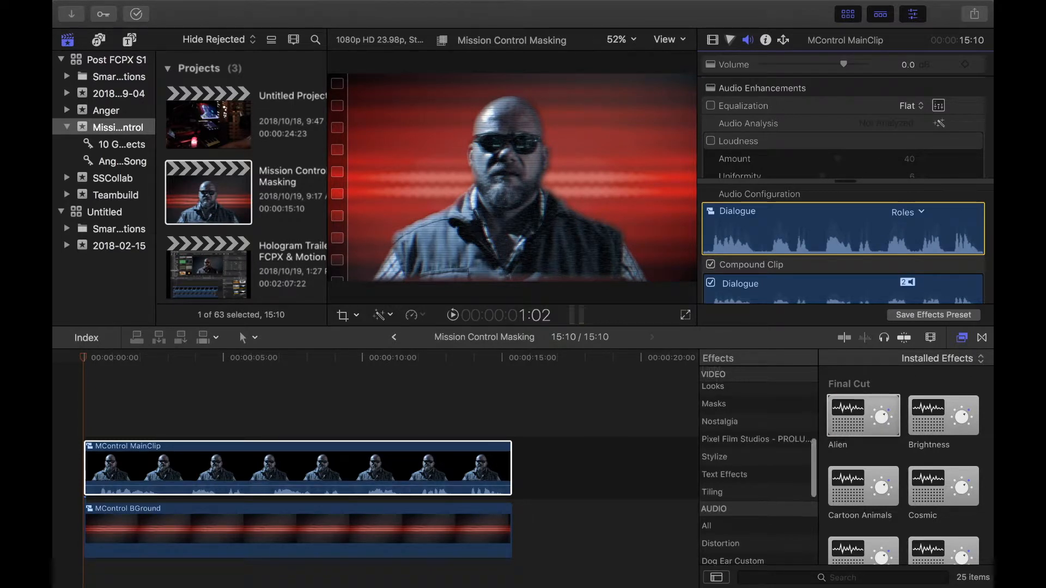
scroll(758, 458, "down", 9)
left_click(758, 449)
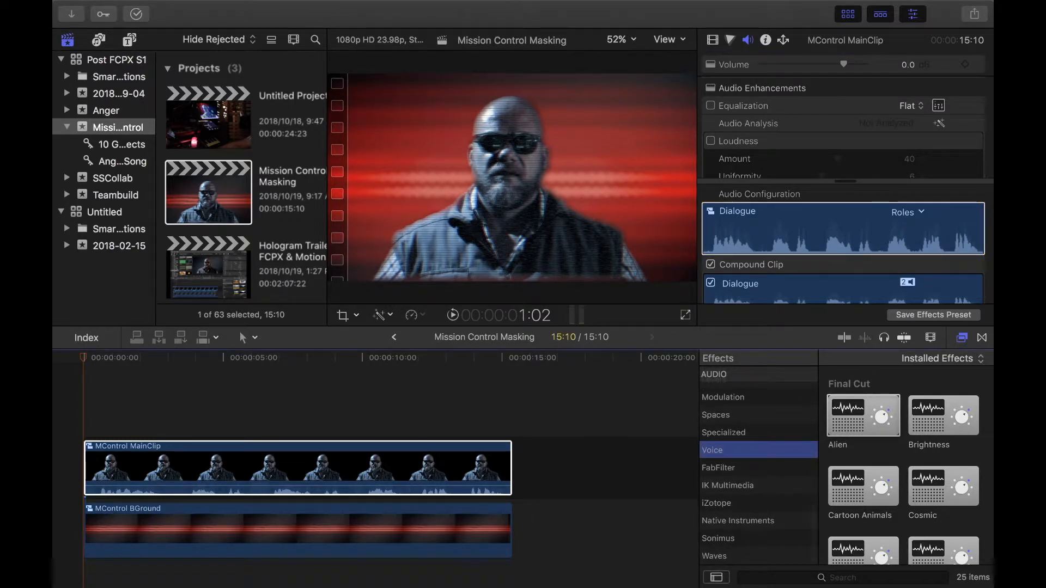
left_click_drag(863, 415, 464, 486)
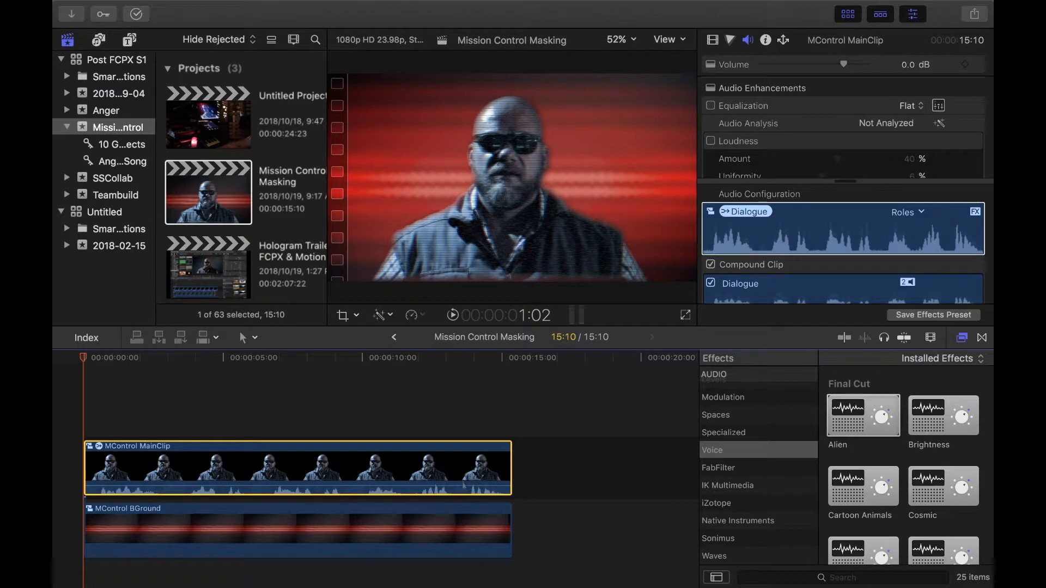
Audition the processed dialogue and set the Alien effect's amount to 25
key("space")
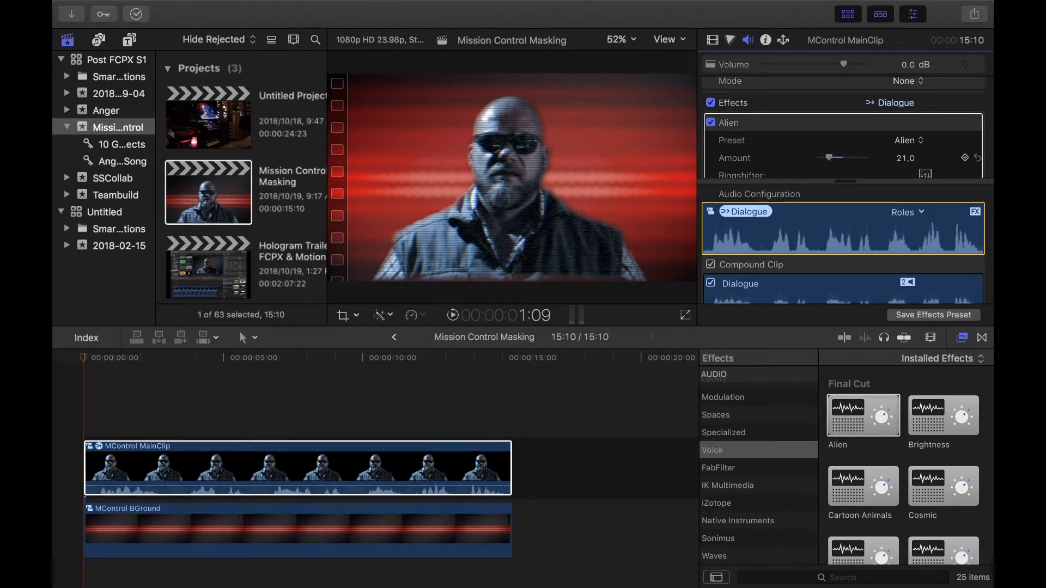
key("space")
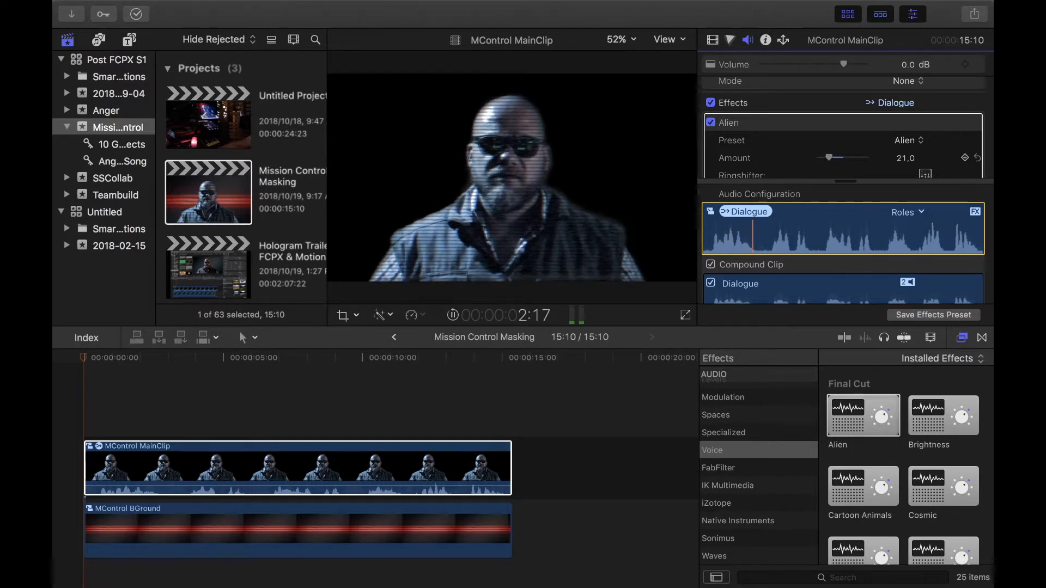
key("space")
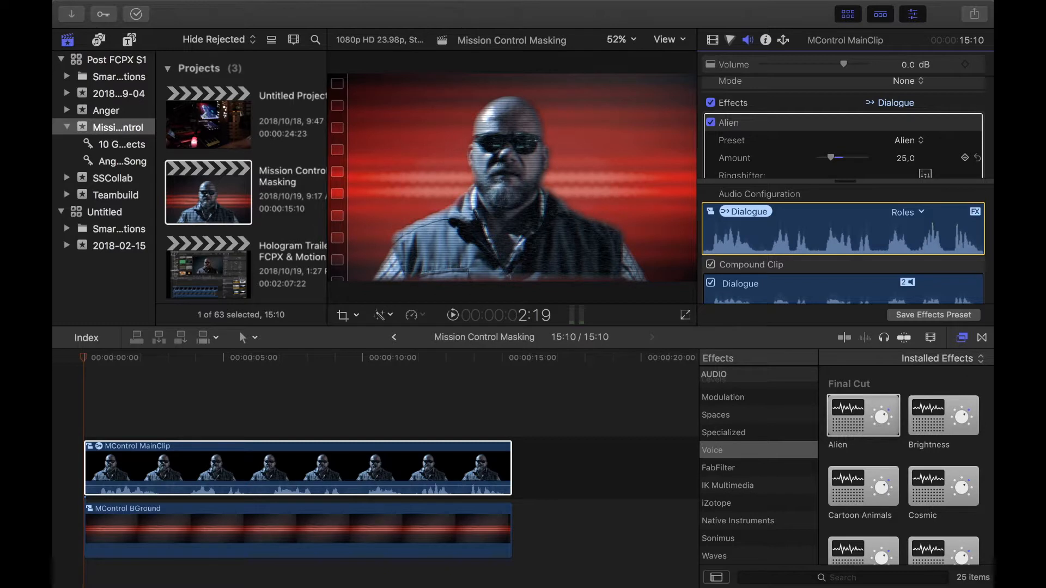
key("space")
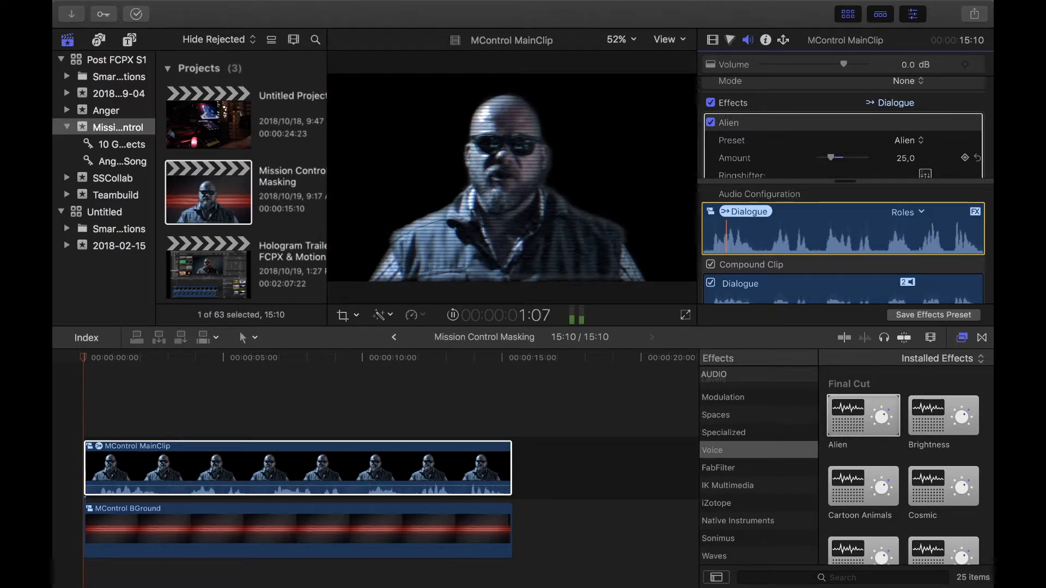
key("space")
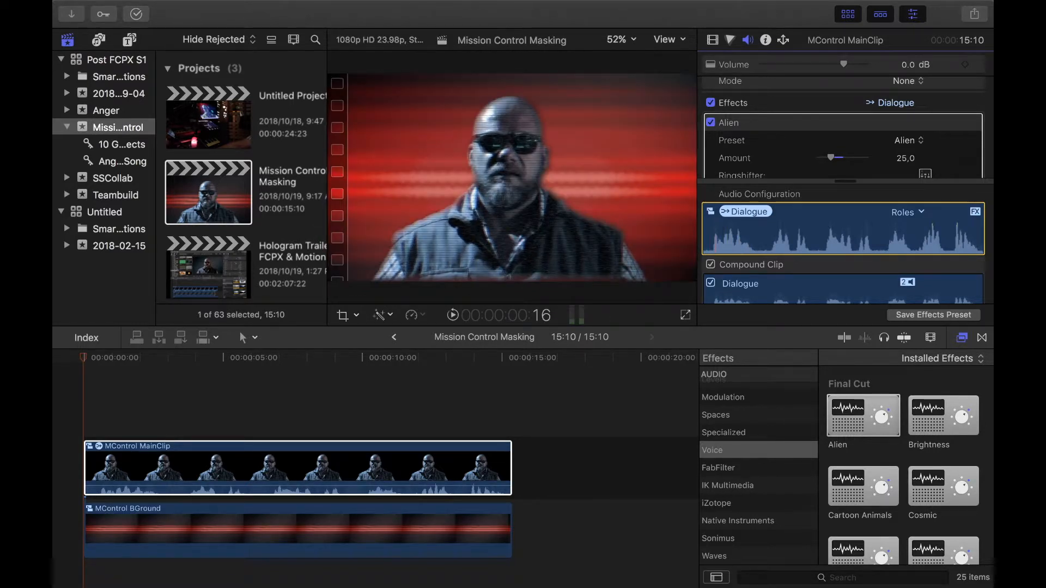
Duplicate MControl MainClip onto a layer above the original and remove the Alien effect from the copy
left_click(76, 372)
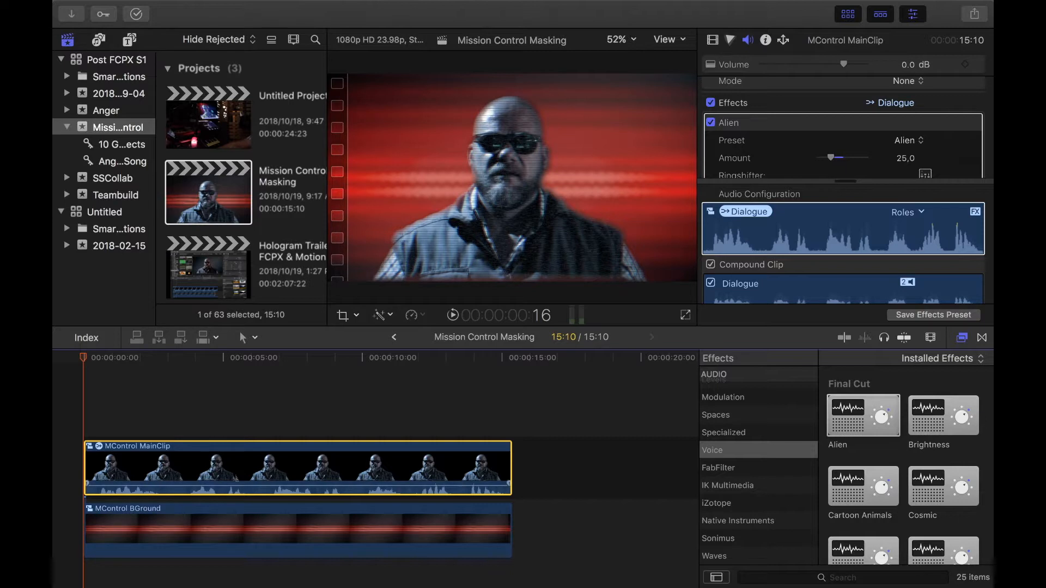
left_click_drag(232, 452, 228, 403)
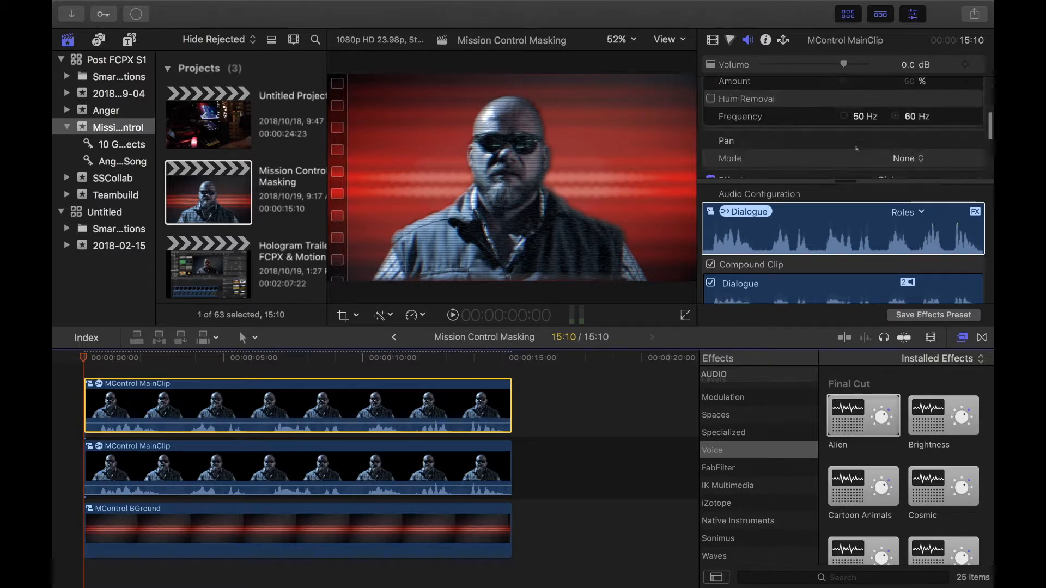
scroll(844, 146, "down", 8)
left_click(795, 142)
key("Delete")
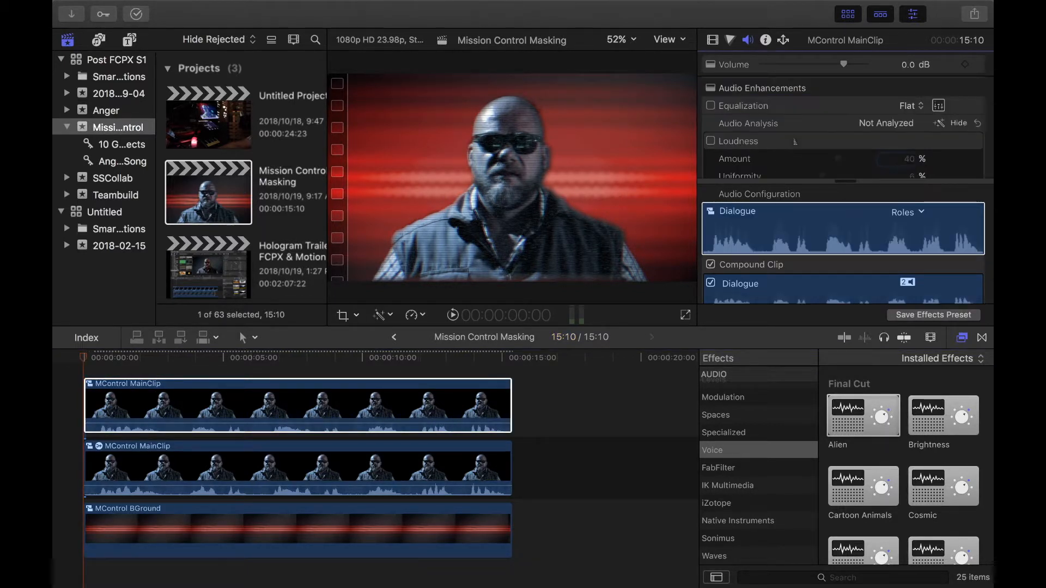
Apply the Monster voice effect to the upper MControl MainClip copy and play back the layered voices
scroll(844, 125, "down", 6)
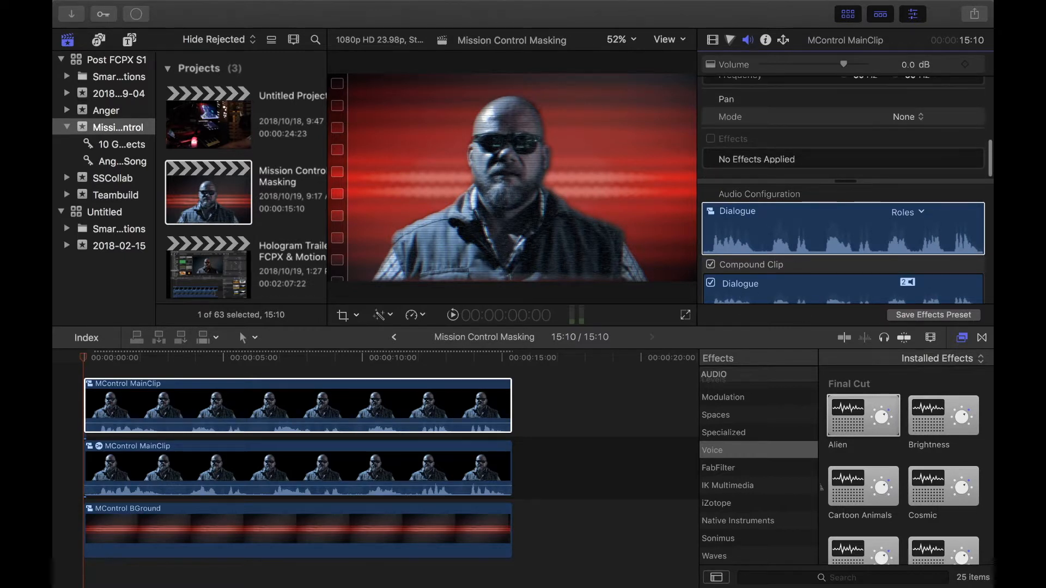
scroll(908, 469, "down", 5)
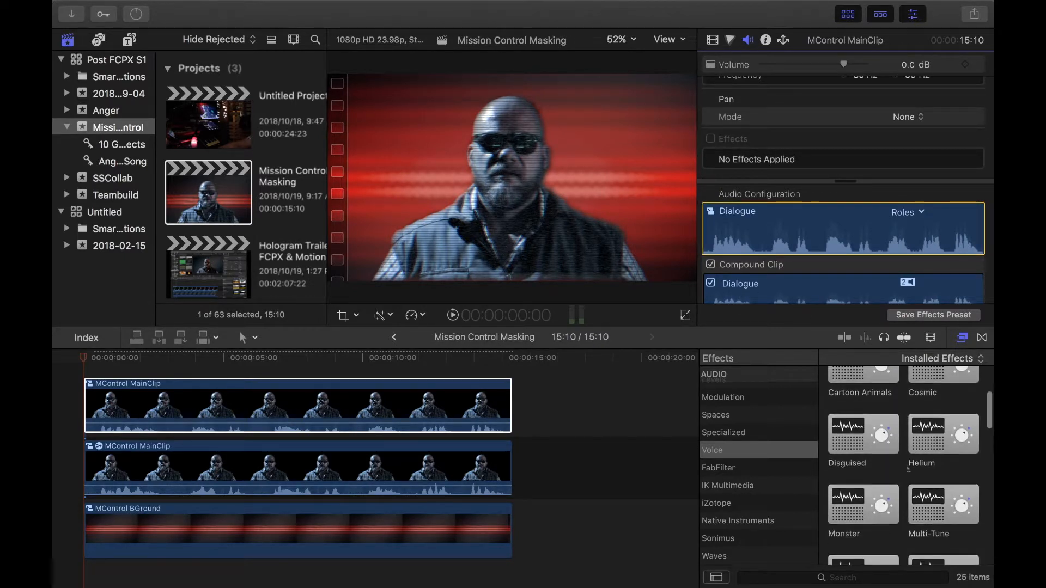
scroll(908, 469, "down", 2)
scroll(908, 469, "down", 1)
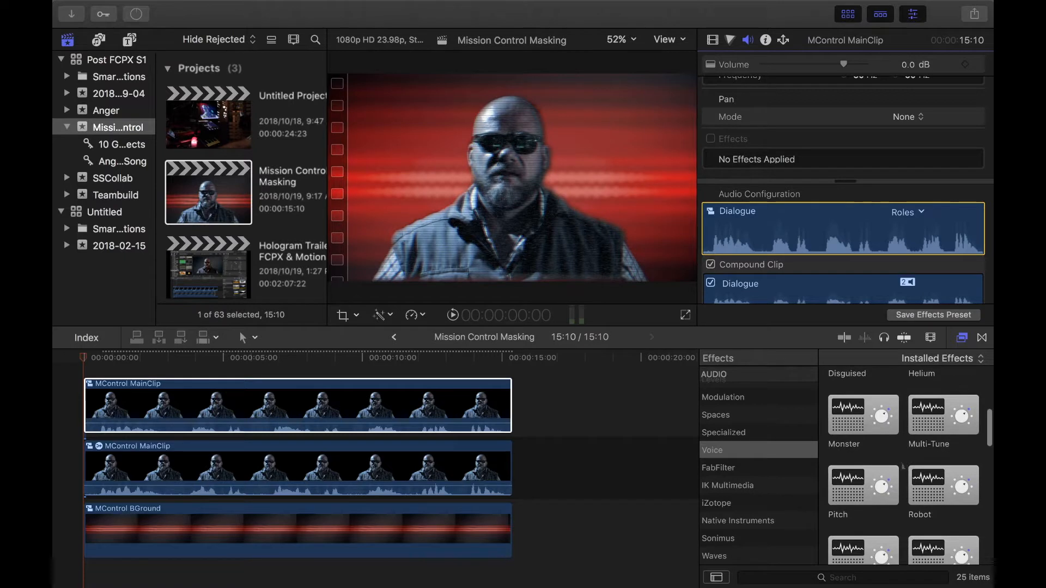
left_click_drag(863, 414, 479, 410)
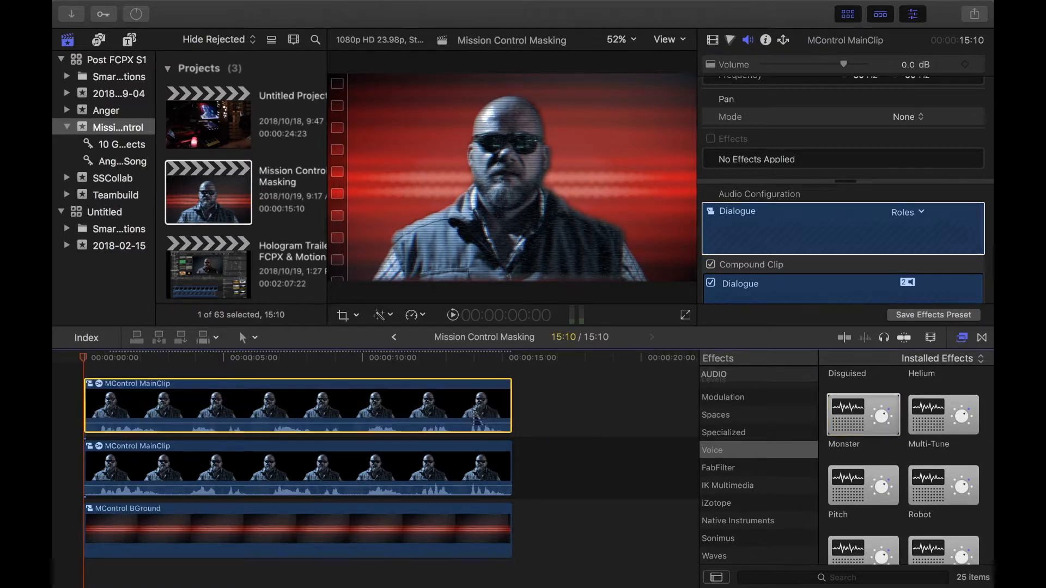
key("space")
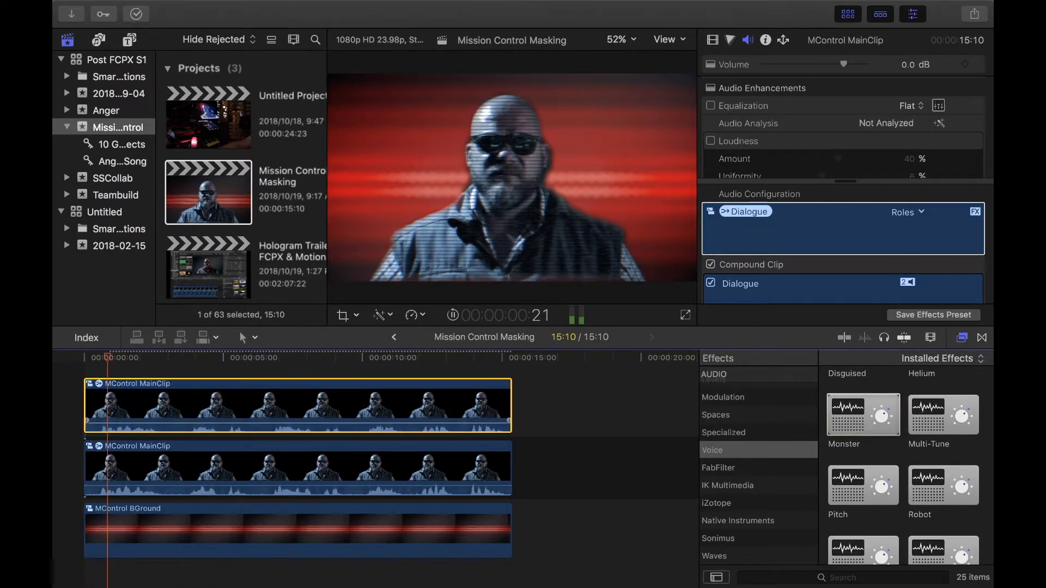
key("space")
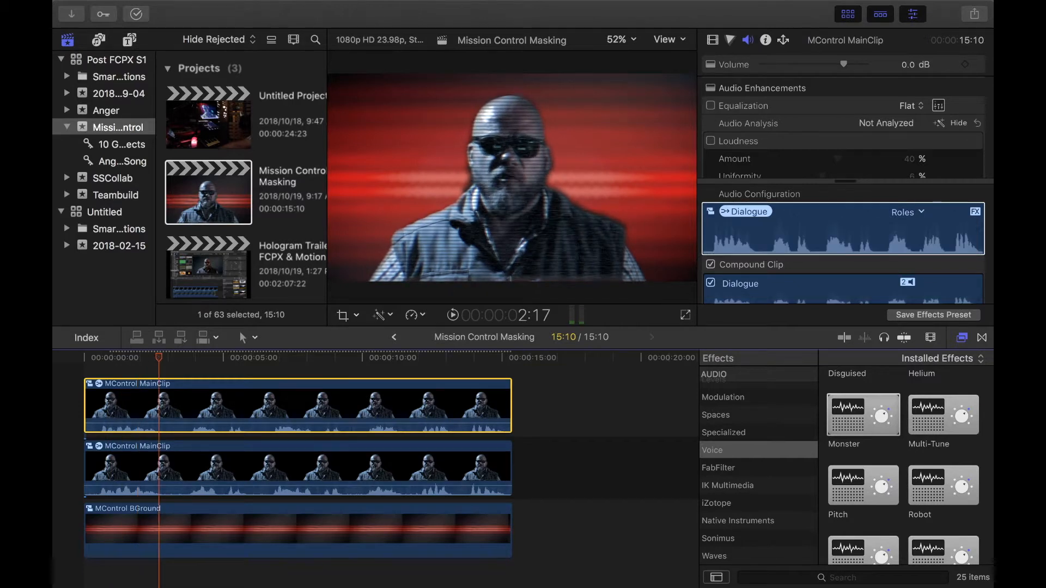
Set the Monster effect on the upper MControl MainClip copy to the Mild preset with an amount of 29, auditioning the sound
scroll(844, 124, "down", 5)
scroll(844, 124, "down", 2)
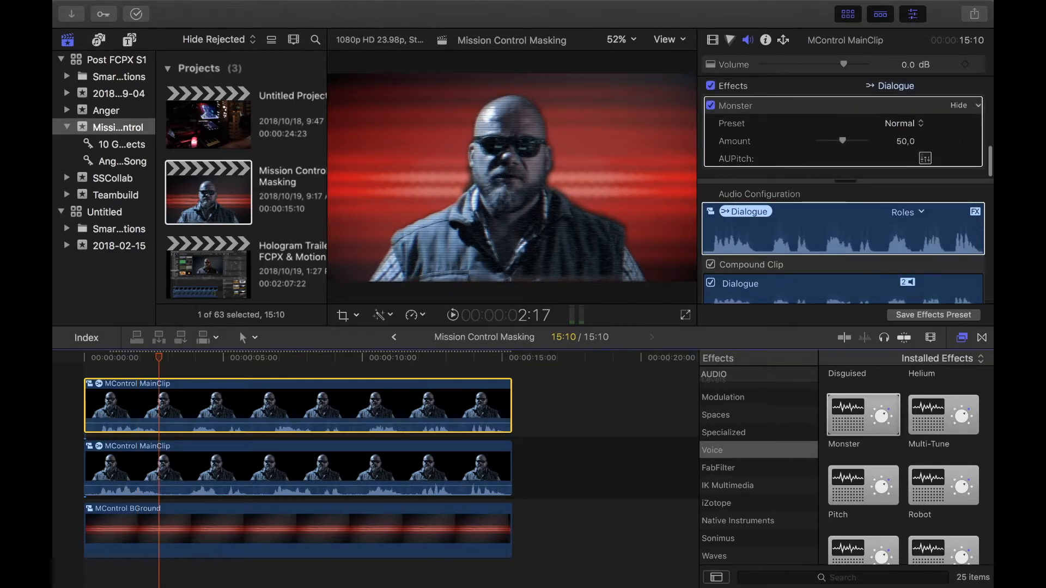
left_click(901, 123)
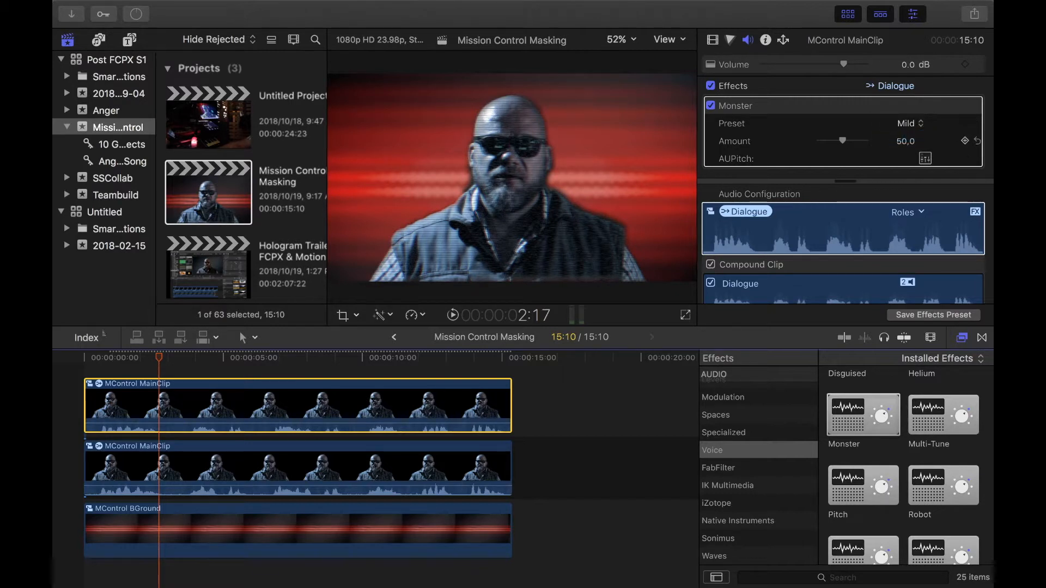
key("Home")
key("space")
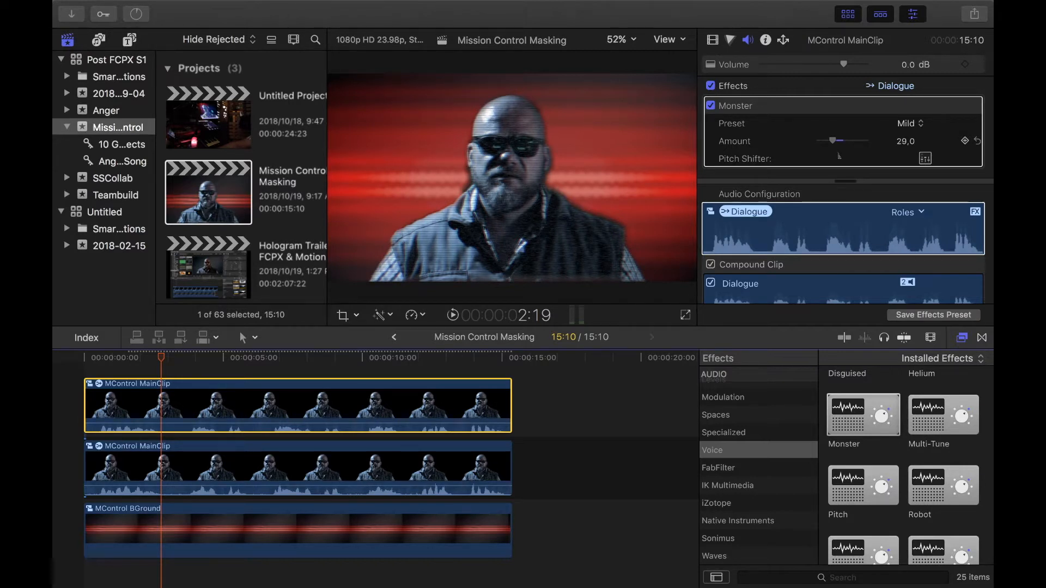
Play back the layered Alien and Monster voices from the start of the project
key("Home")
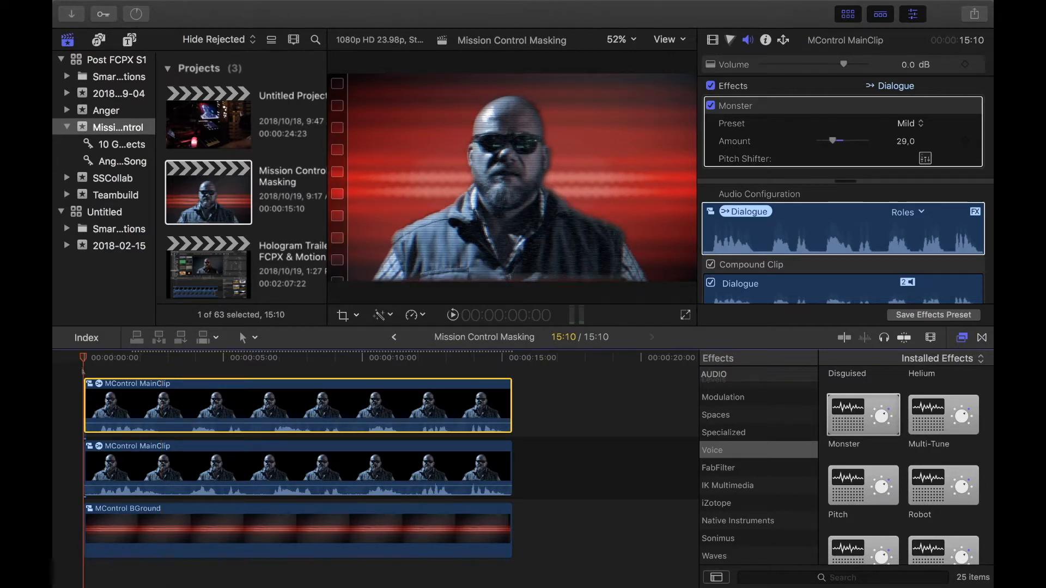
key("space")
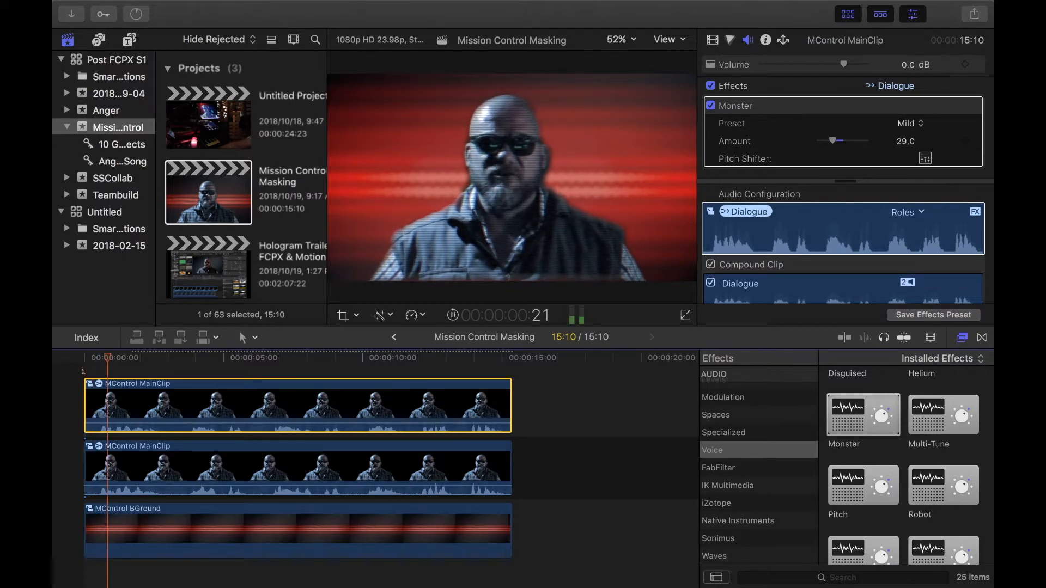
key("space")
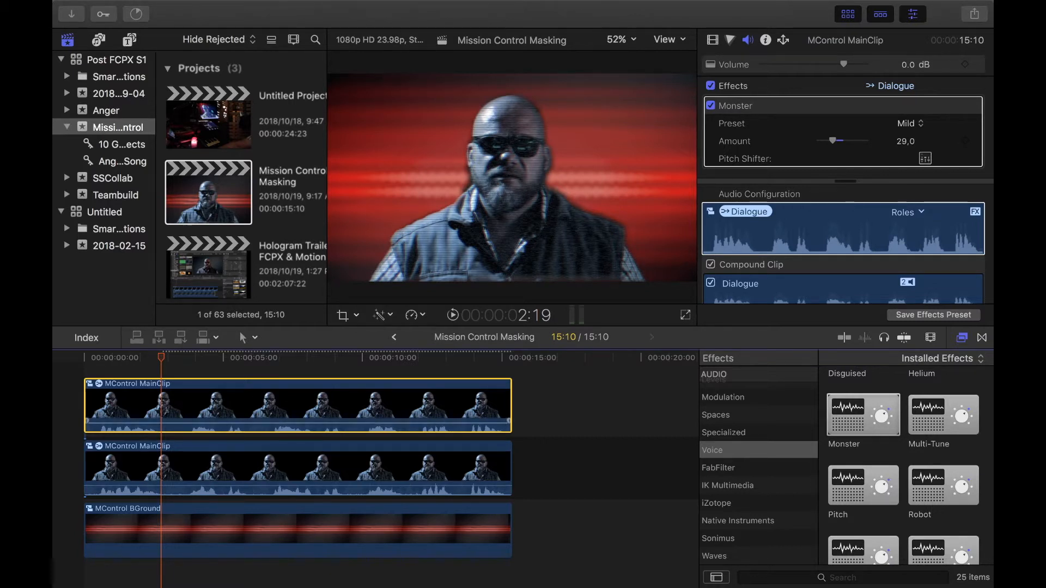
Detach the upper MControl MainClip copy's audio and delete its video so only the audio remains, playing back the result from the start
right_click(159, 426)
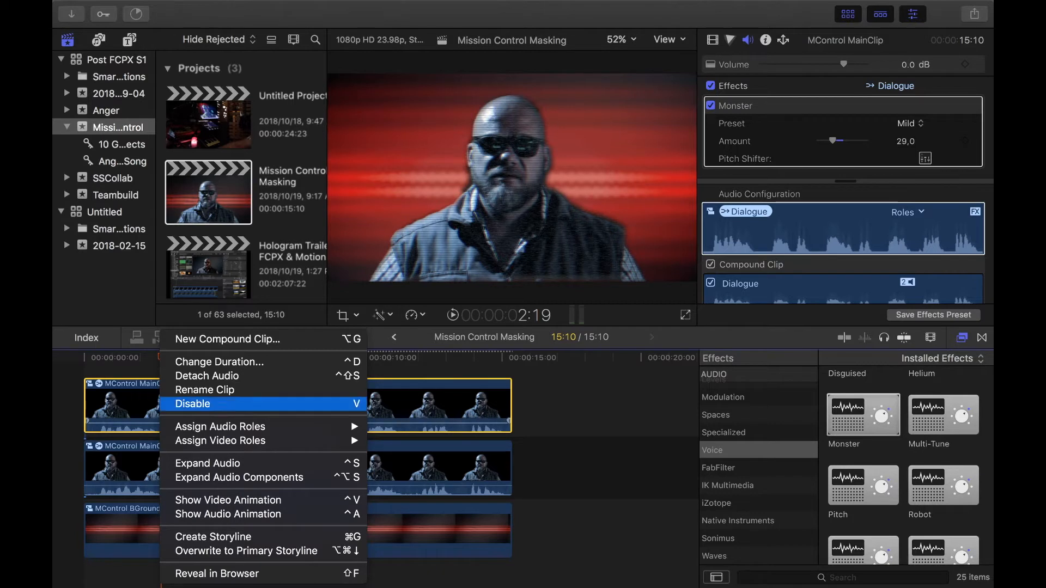
left_click(207, 376)
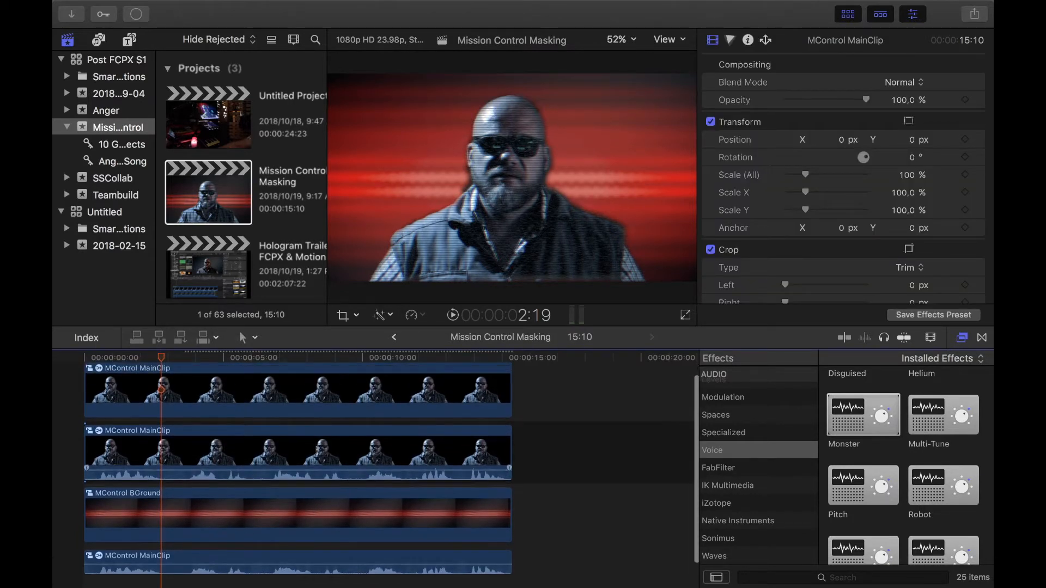
key("Delete")
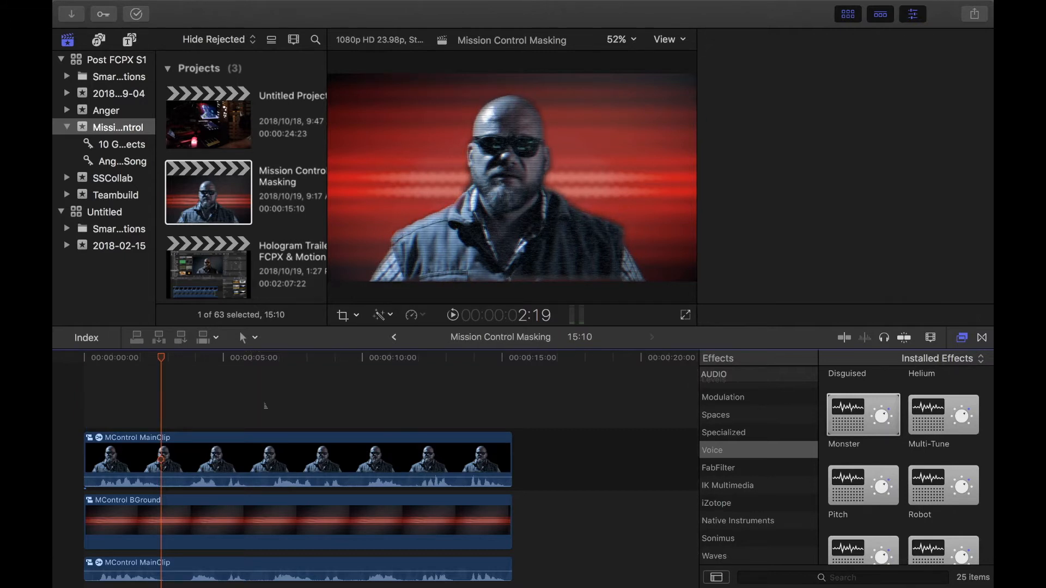
left_click(79, 364)
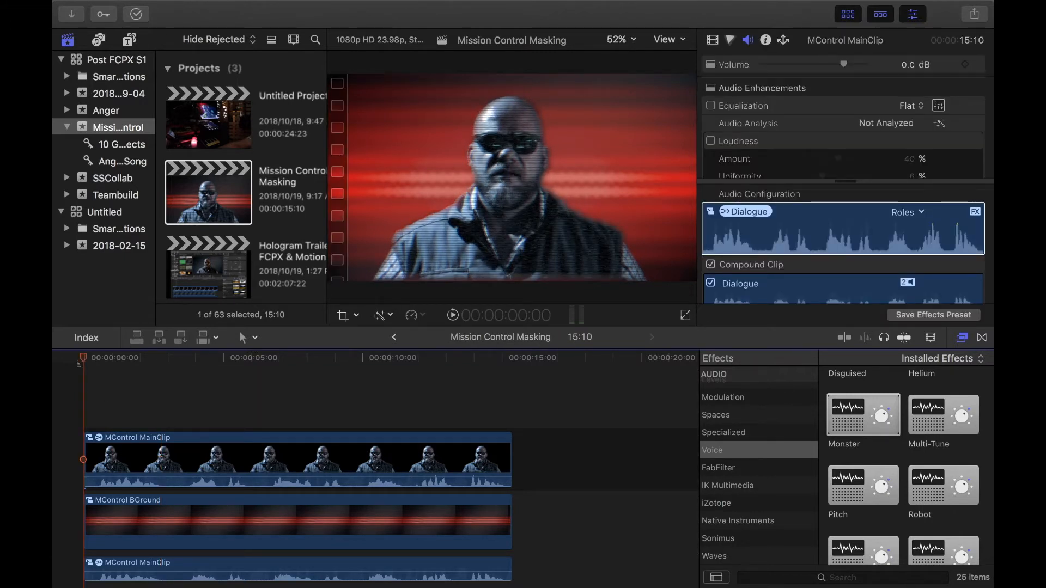
key("space")
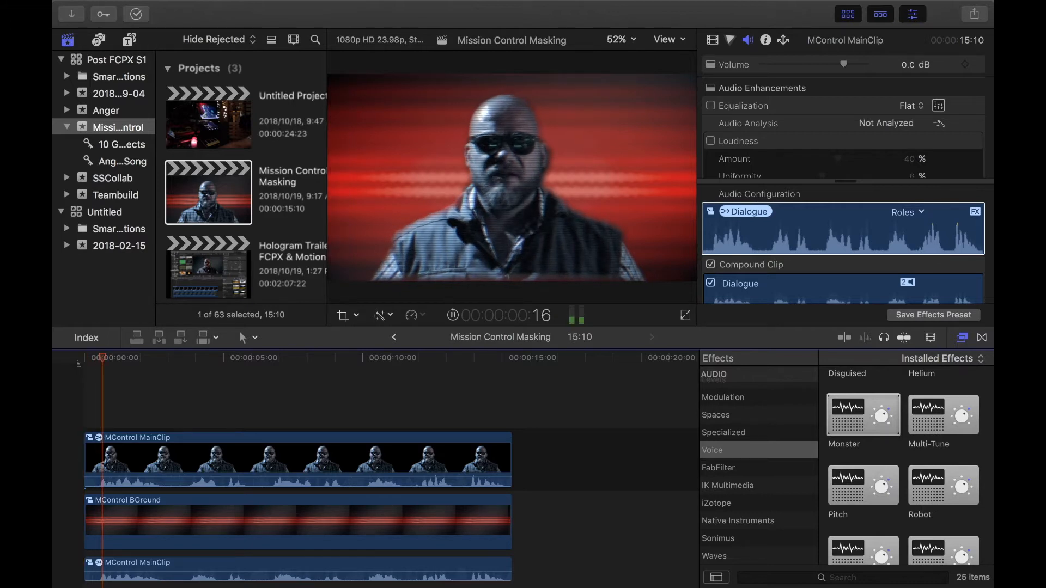